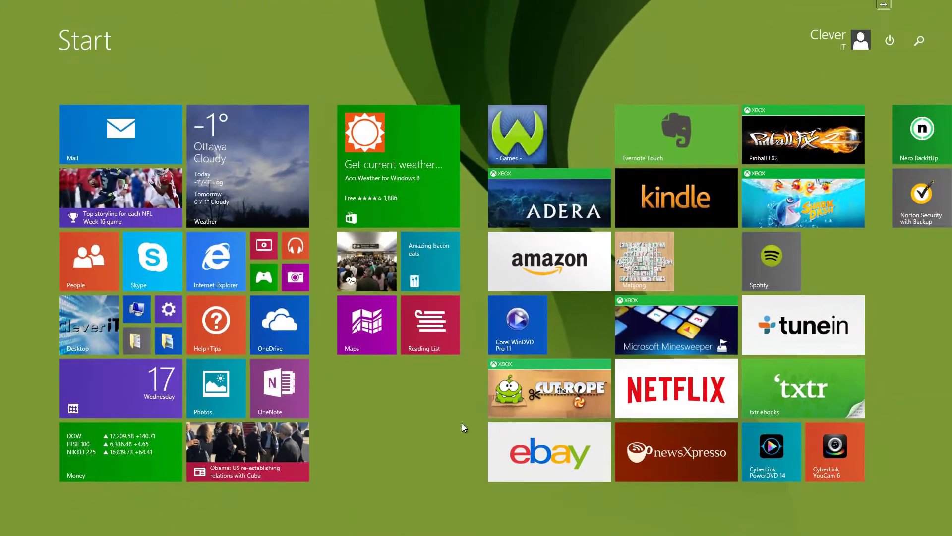
{"action": "scroll", "coordinate": [365, 445], "scroll_direction": "down", "scroll_amount": 2}
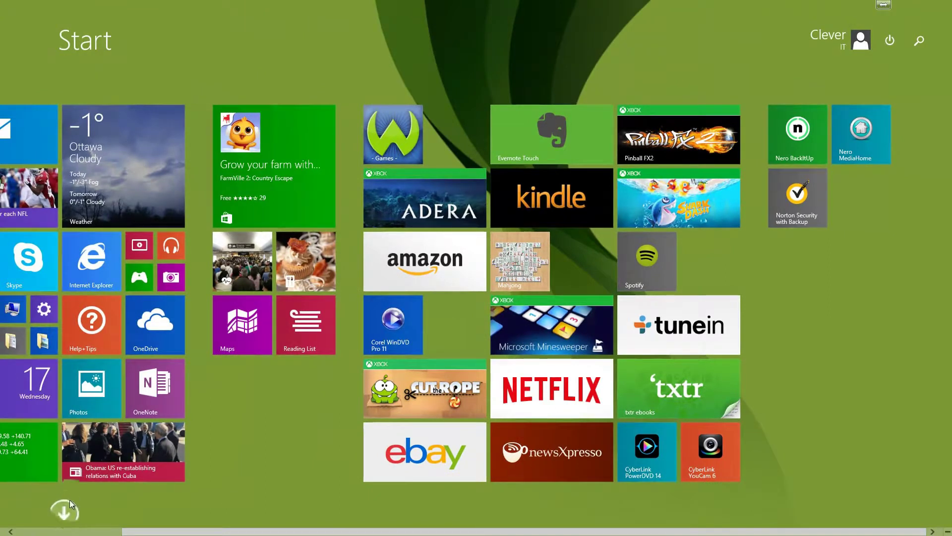
Remove the Adera game through its Start tile's Uninstall option, then show the full apps list.
{"action": "left_click", "coordinate": [66, 510]}
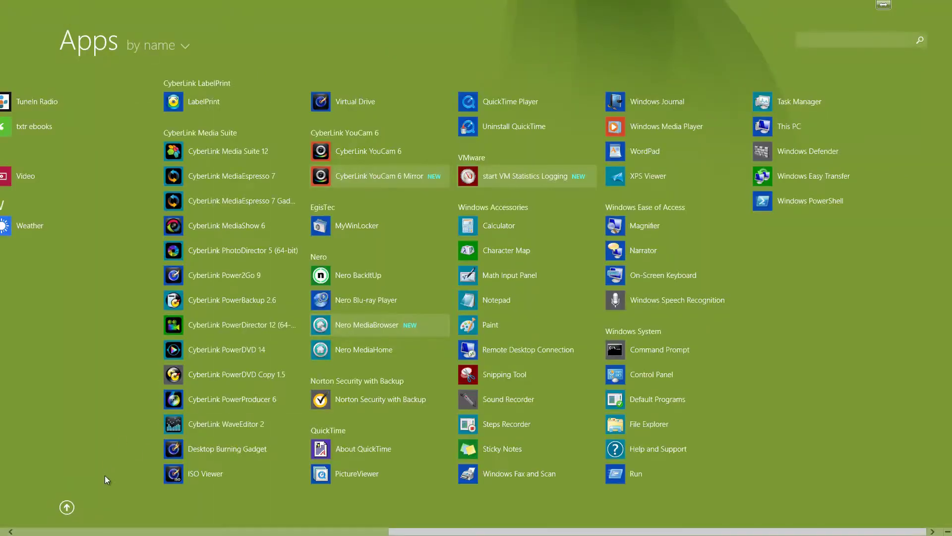
{"action": "scroll", "coordinate": [104, 476], "scroll_direction": "up", "scroll_amount": 5}
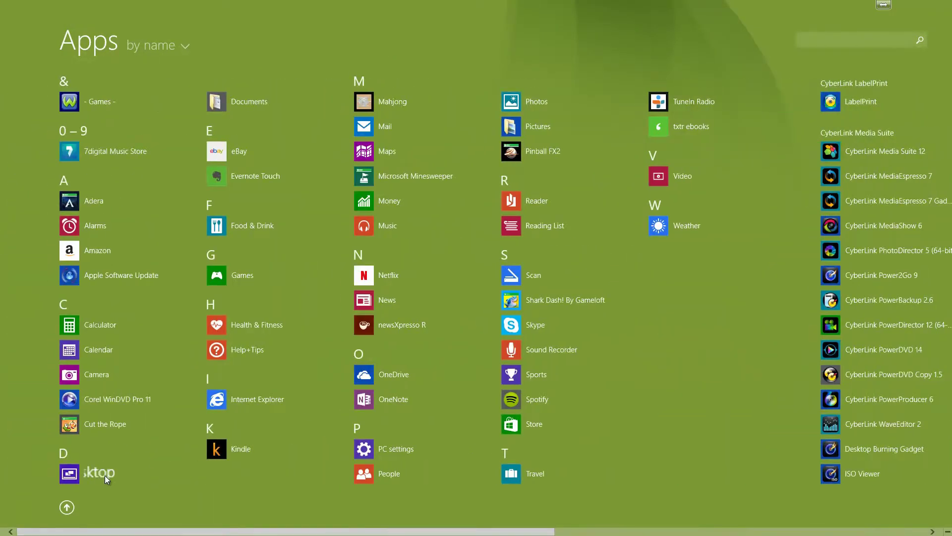
{"action": "left_click", "coordinate": [67, 510]}
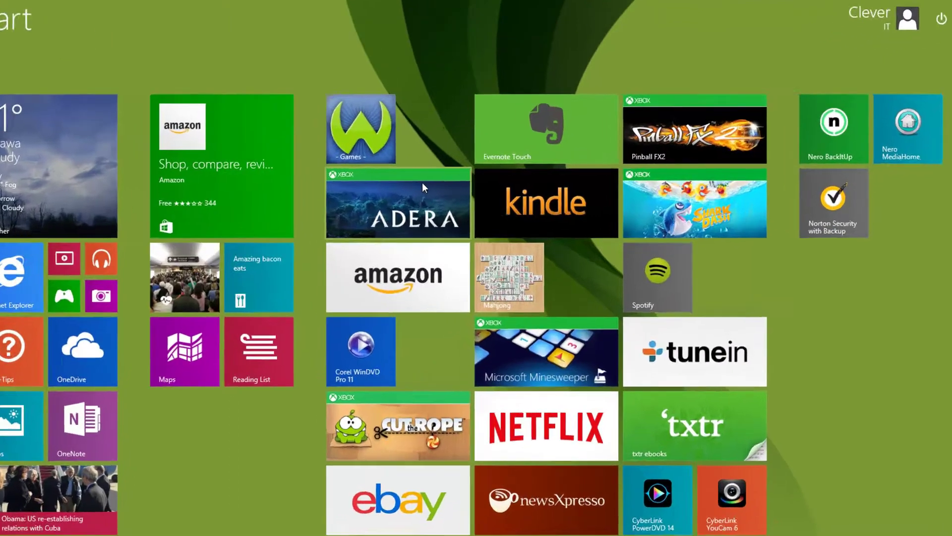
{"action": "right_click", "coordinate": [446, 180]}
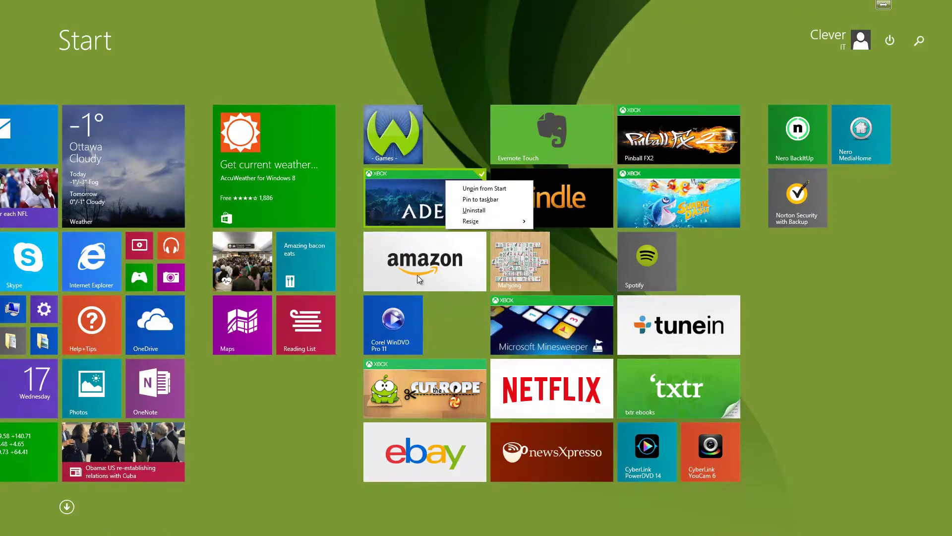
{"action": "left_click", "coordinate": [476, 213]}
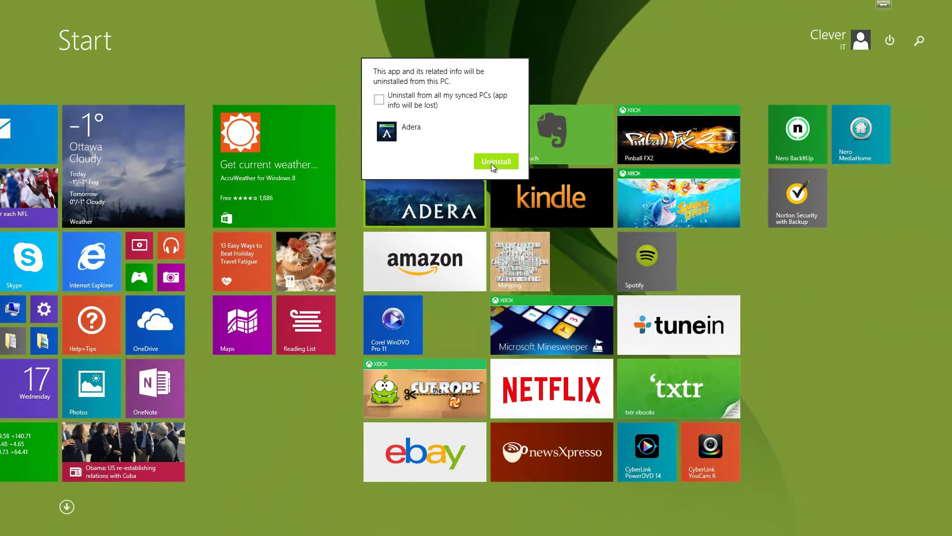
{"action": "left_click", "coordinate": [491, 163]}
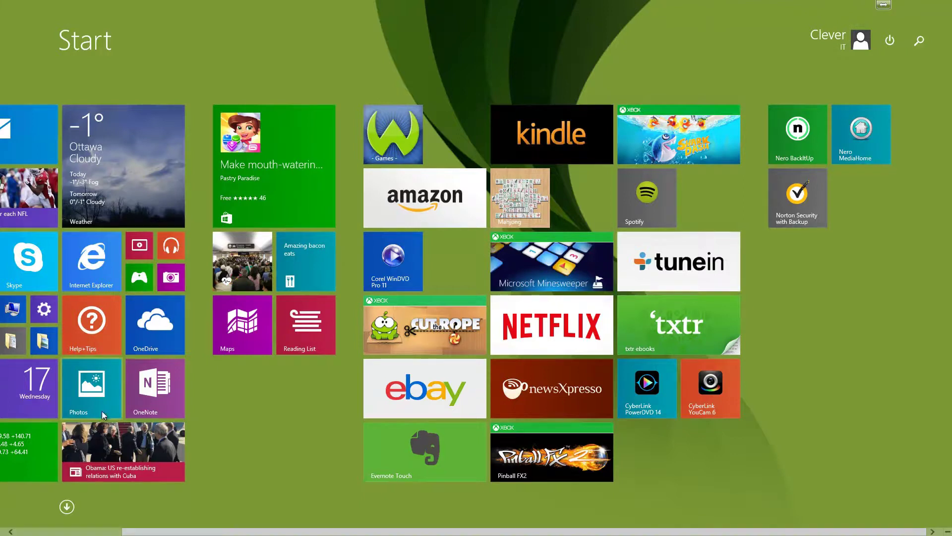
{"action": "left_click", "coordinate": [67, 507]}
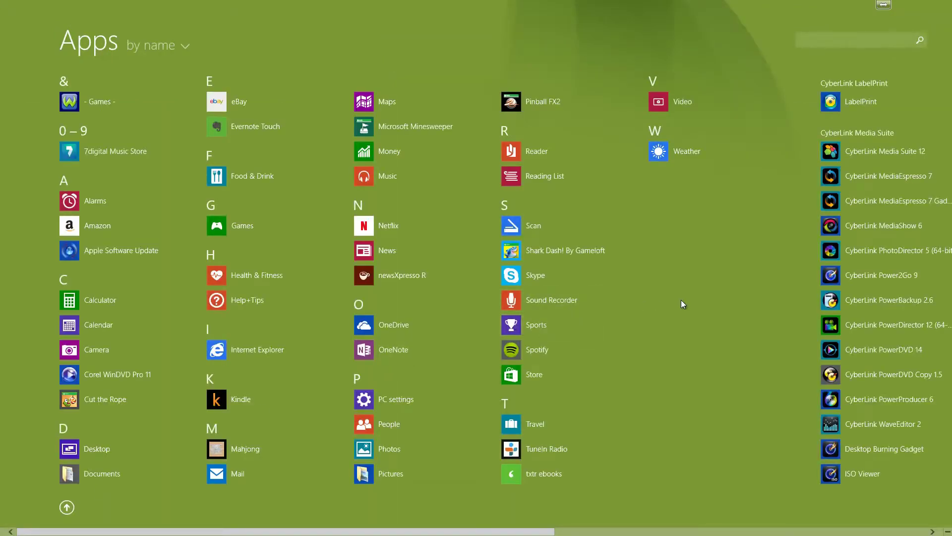
{"action": "scroll", "coordinate": [681, 299], "scroll_direction": "down", "scroll_amount": 5}
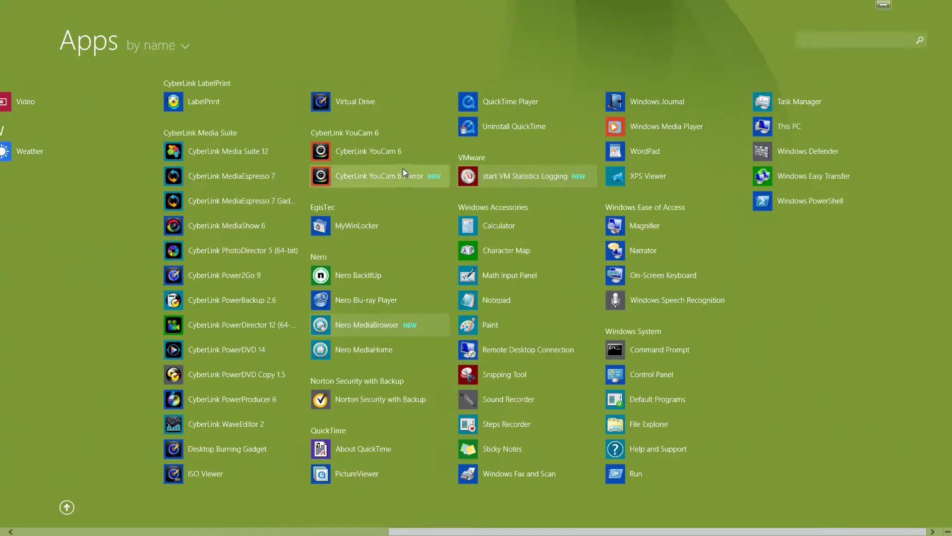
Choose Uninstall for CyberLink YouCam 6 in the Apps view to reach Programs and Features.
{"action": "right_click", "coordinate": [389, 151]}
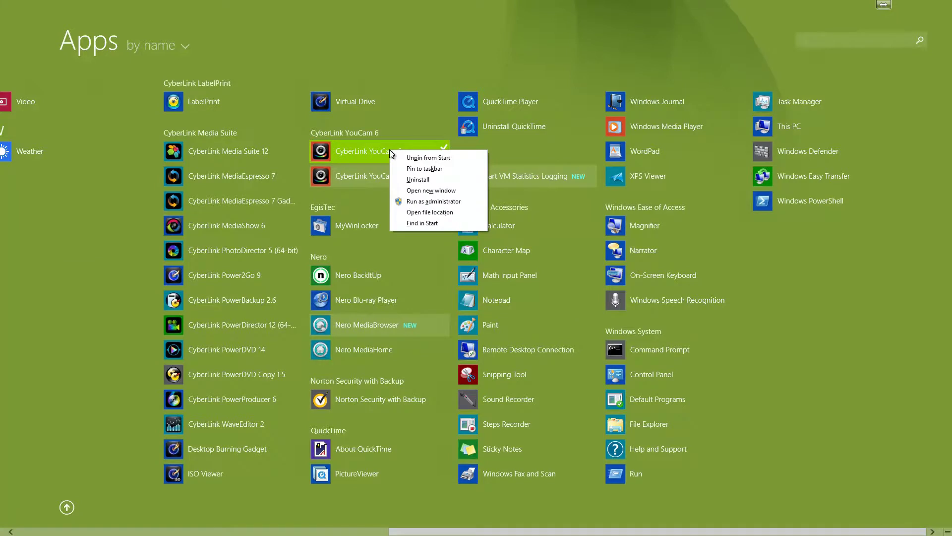
{"action": "left_click", "coordinate": [404, 182]}
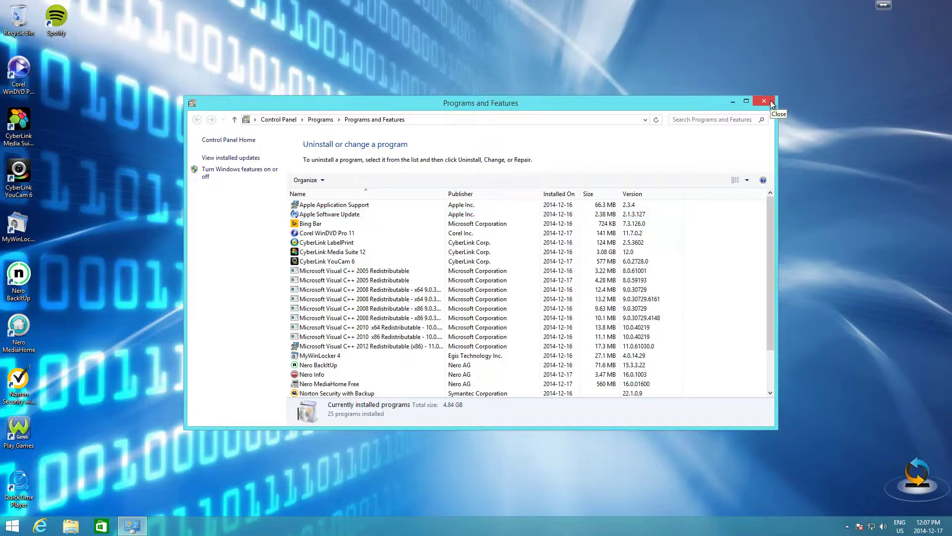
Close Programs and Features and reach PC settings through the Start screen's Settings charm.
{"action": "left_click", "coordinate": [770, 100]}
{"action": "key", "text": "super"}
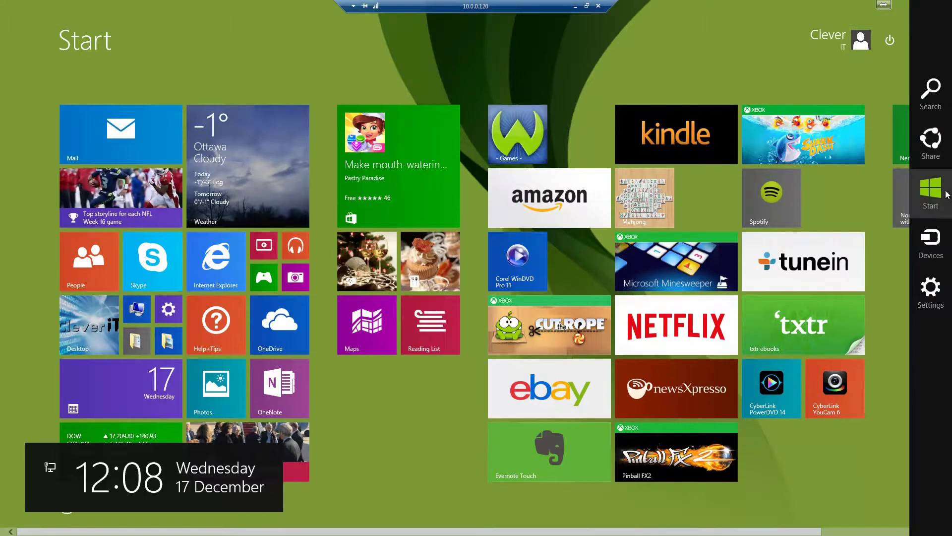
{"action": "left_click", "coordinate": [937, 290]}
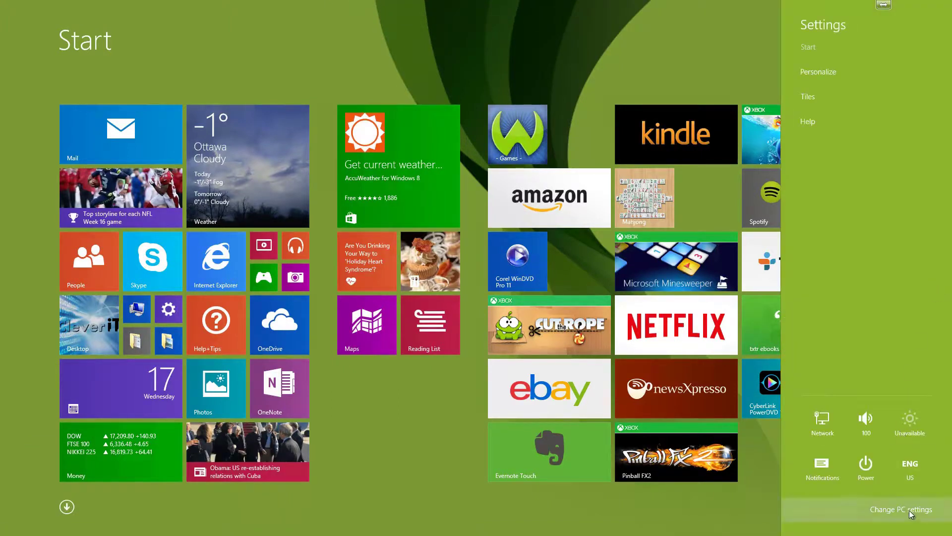
{"action": "left_click", "coordinate": [909, 511]}
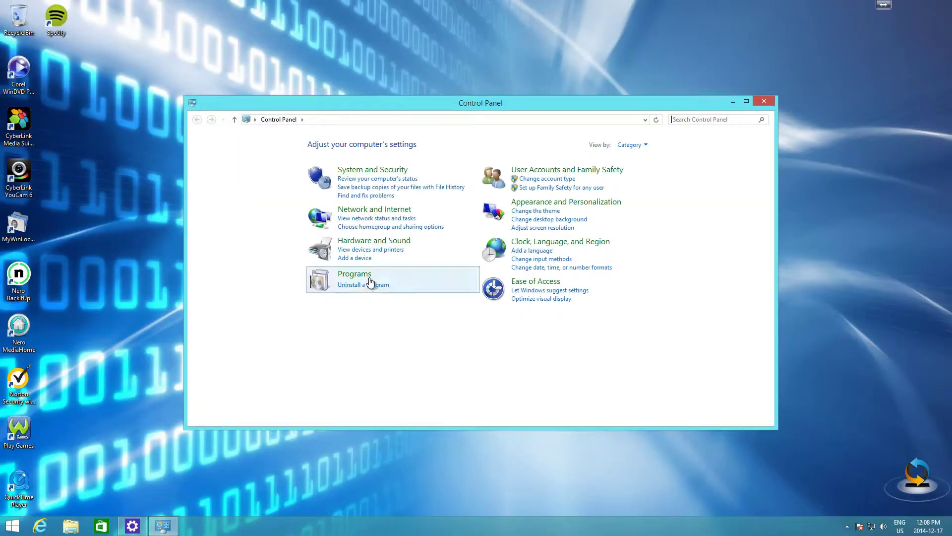
Open Programs > Uninstall a program and maximize the Programs and Features window.
{"action": "left_click", "coordinate": [357, 285]}
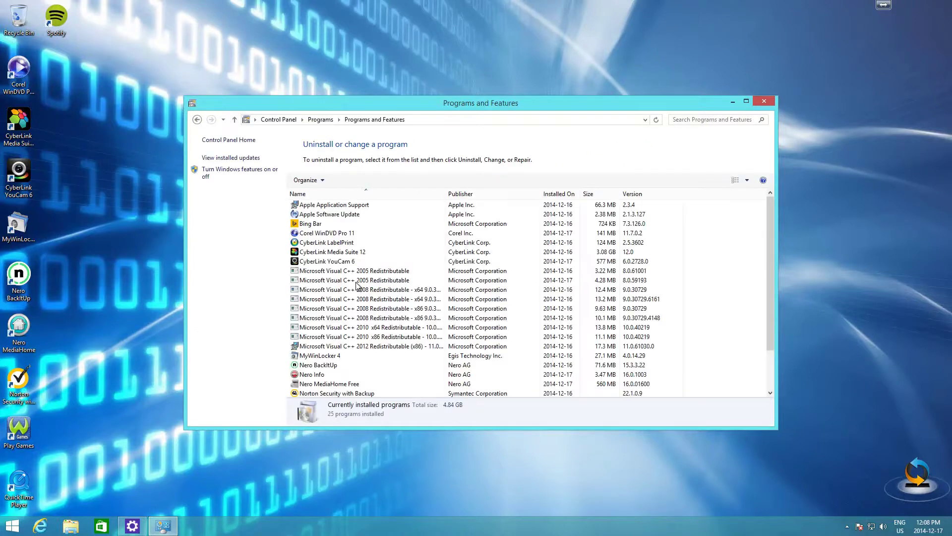
{"action": "left_click", "coordinate": [750, 106]}
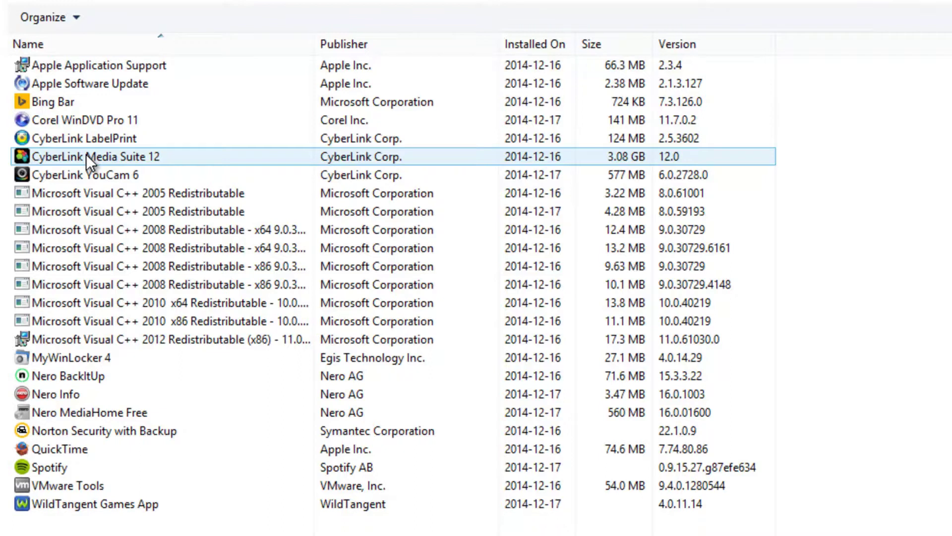
Select CyberLink YouCam 6, CyberLink LabelPrint, Visual C++ 2010 x64, Corel WinDVD Pro 11 and Bing Bar in turn.
{"action": "left_click", "coordinate": [90, 177]}
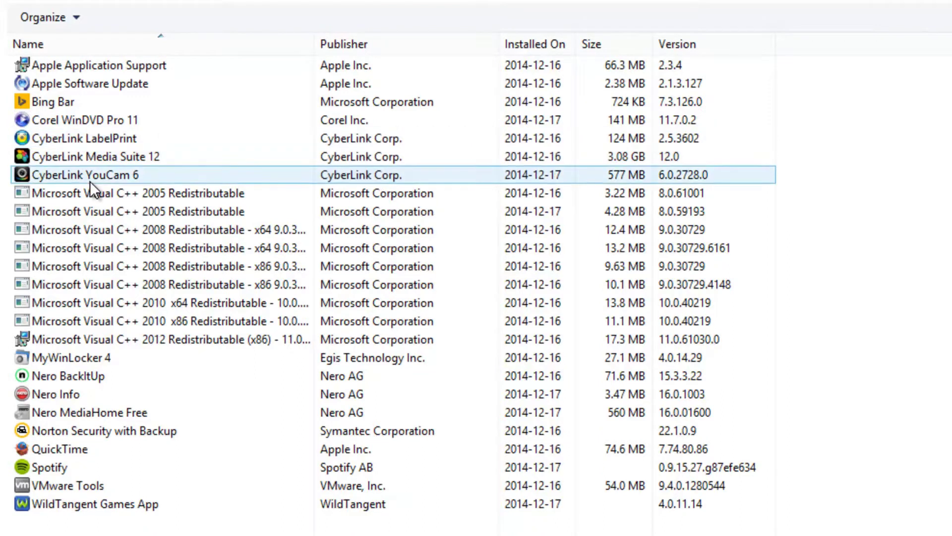
{"action": "left_click", "coordinate": [164, 138]}
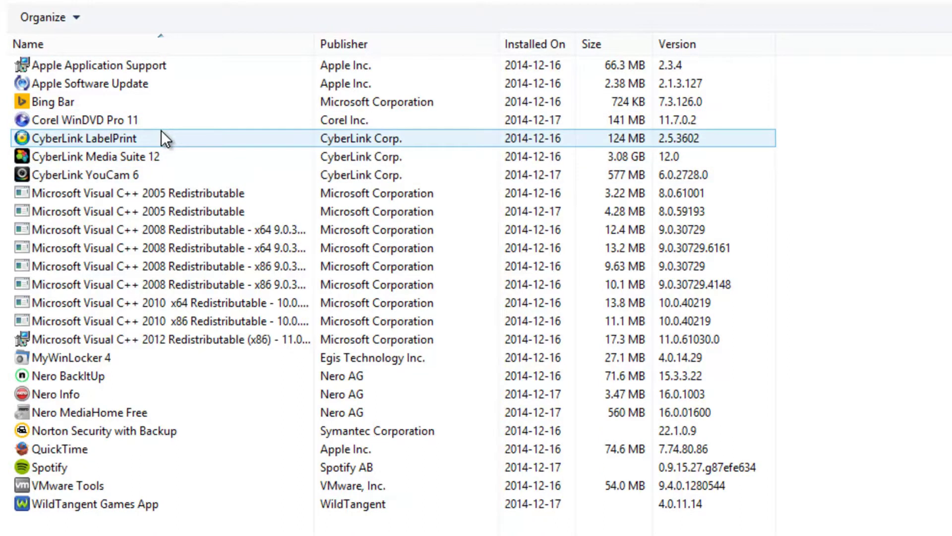
{"action": "left_click", "coordinate": [173, 298]}
{"action": "left_click", "coordinate": [138, 126]}
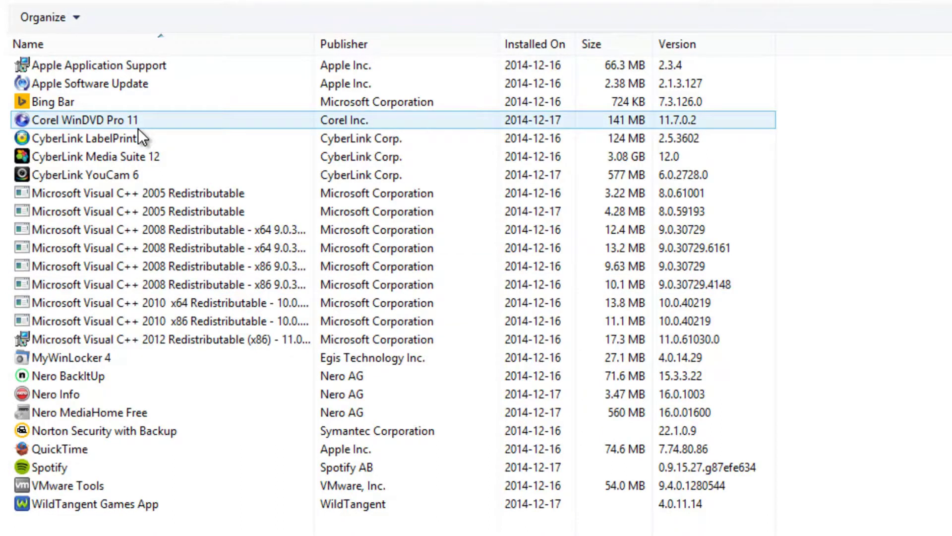
{"action": "left_click", "coordinate": [126, 101]}
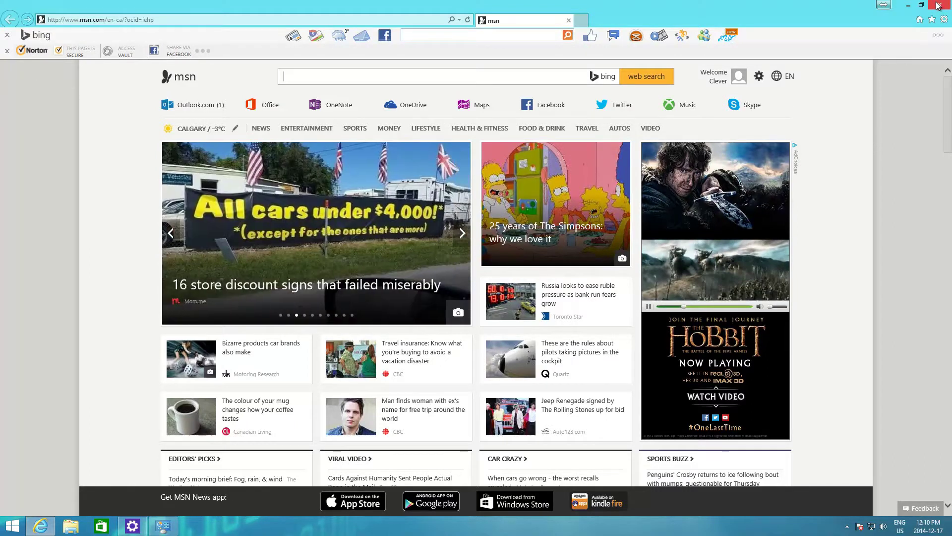
{"action": "mouse_move", "coordinate": [475, 7]}
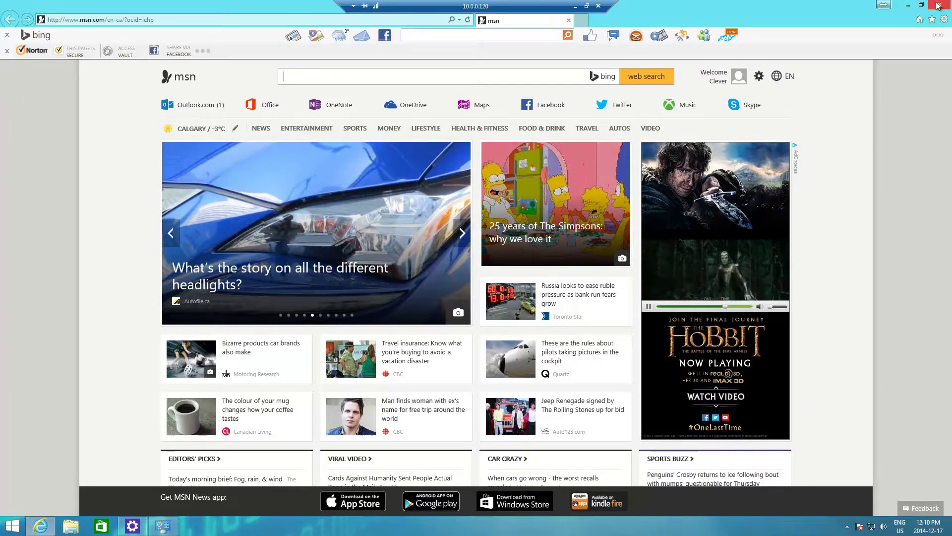
Load google.com/chrome in Internet Explorer, then close the browser.
{"action": "left_click", "coordinate": [143, 20]}
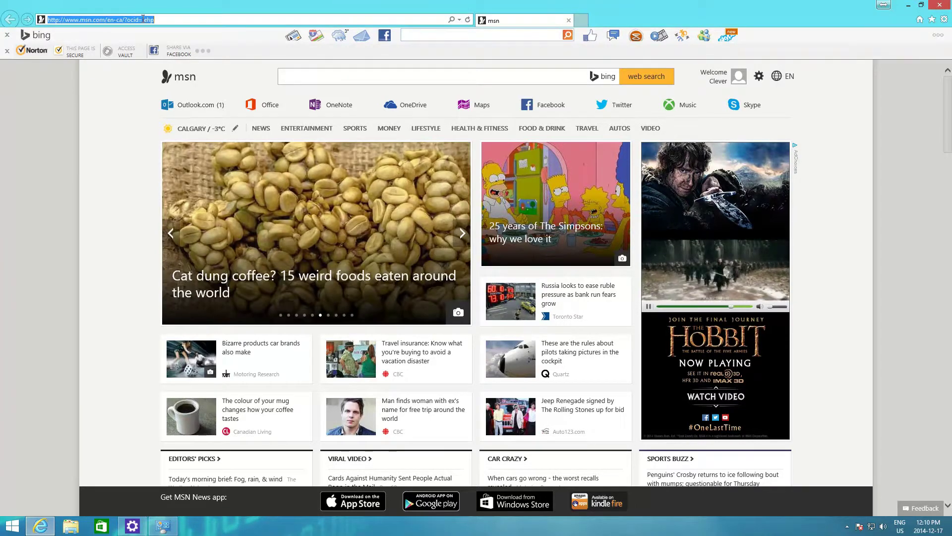
{"action": "type", "text": "www.go"}
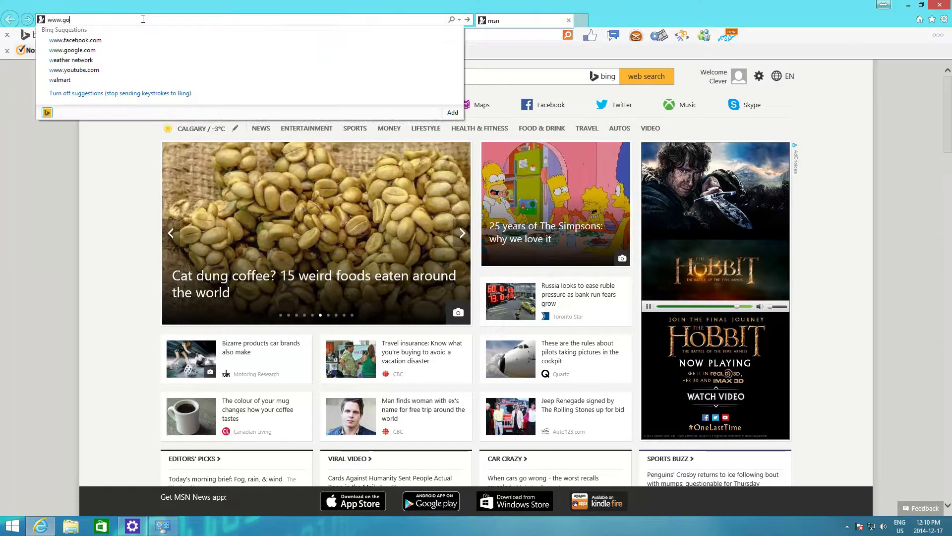
{"action": "type", "text": "ogle.com/chrome"}
{"action": "key", "text": "Return"}
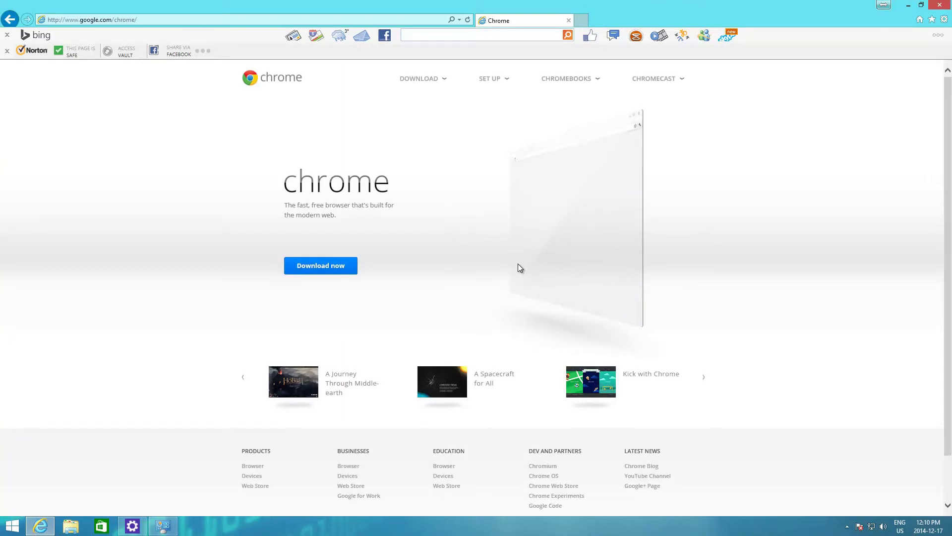
{"action": "left_click", "coordinate": [939, 4]}
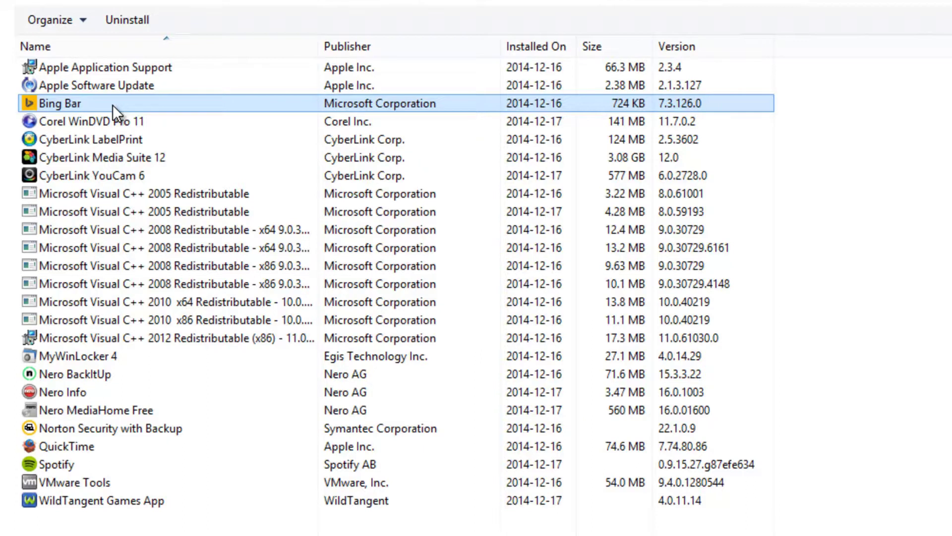
Select Corel WinDVD Pro 11, then CyberLink Media Suite 12, then Corel WinDVD Pro 11 again.
{"action": "left_click", "coordinate": [120, 121]}
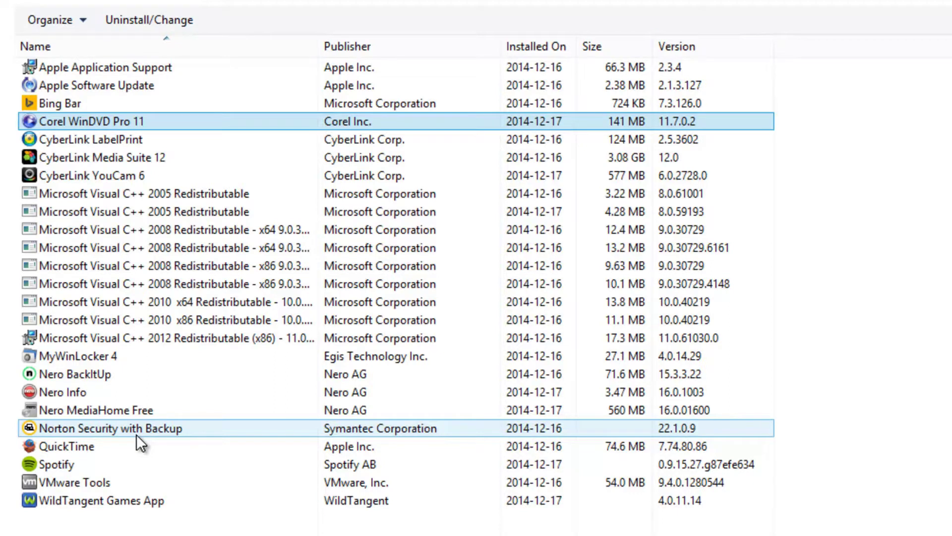
{"action": "left_click", "coordinate": [139, 163]}
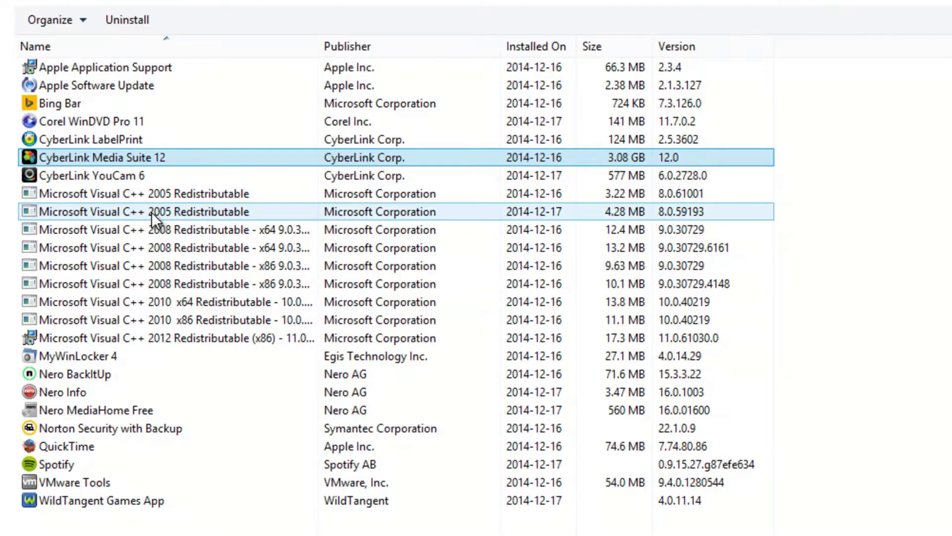
{"action": "left_click", "coordinate": [132, 122]}
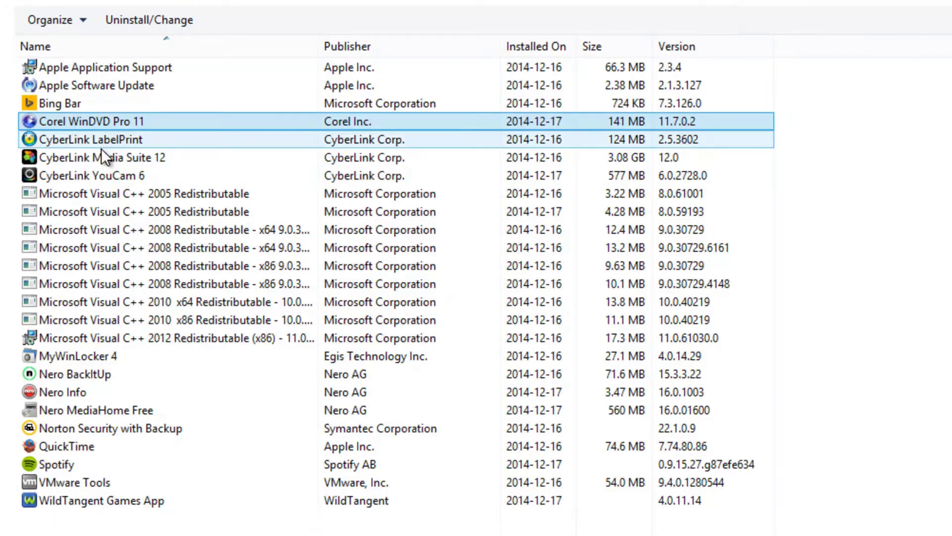
Highlight CyberLink LabelPrint, then CyberLink YouCam 6 in the installed programs list.
{"action": "left_click", "coordinate": [128, 137]}
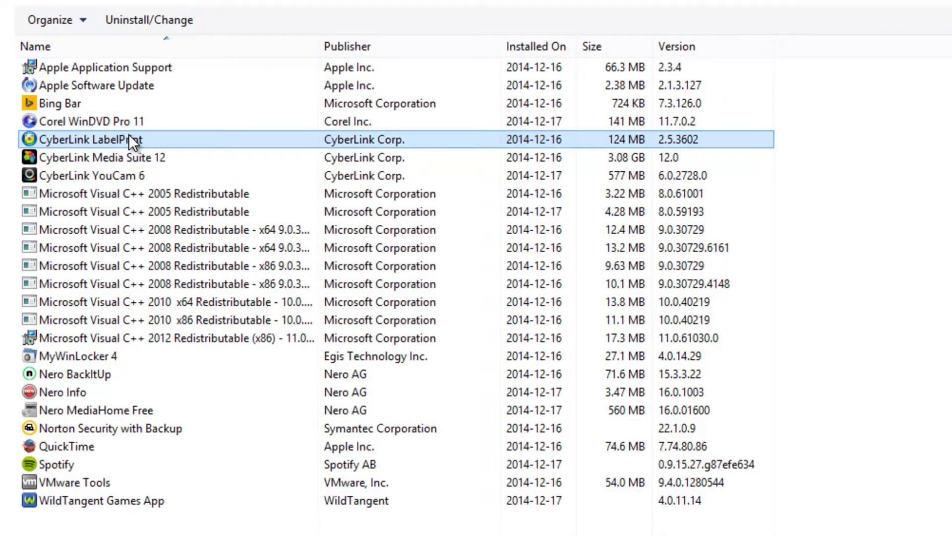
{"action": "left_click", "coordinate": [113, 179]}
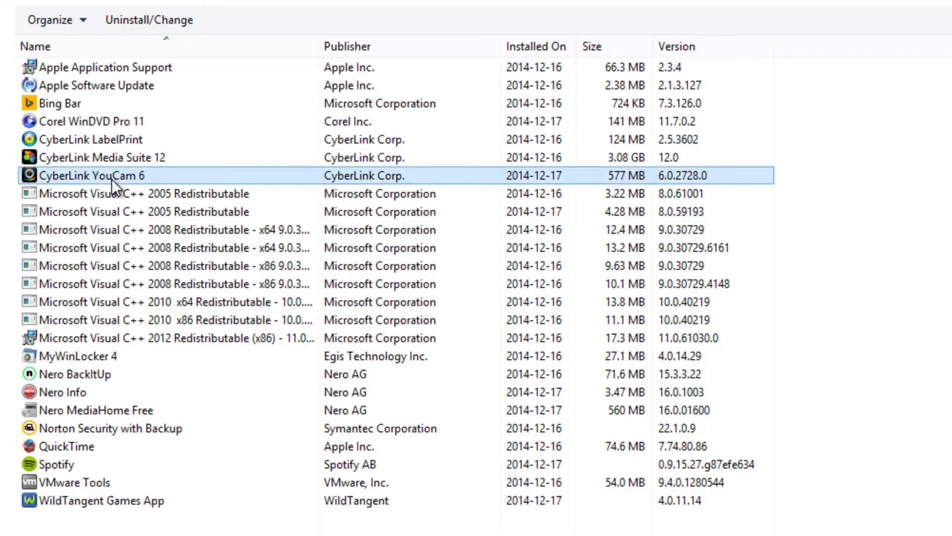
{"action": "left_click", "coordinate": [129, 135]}
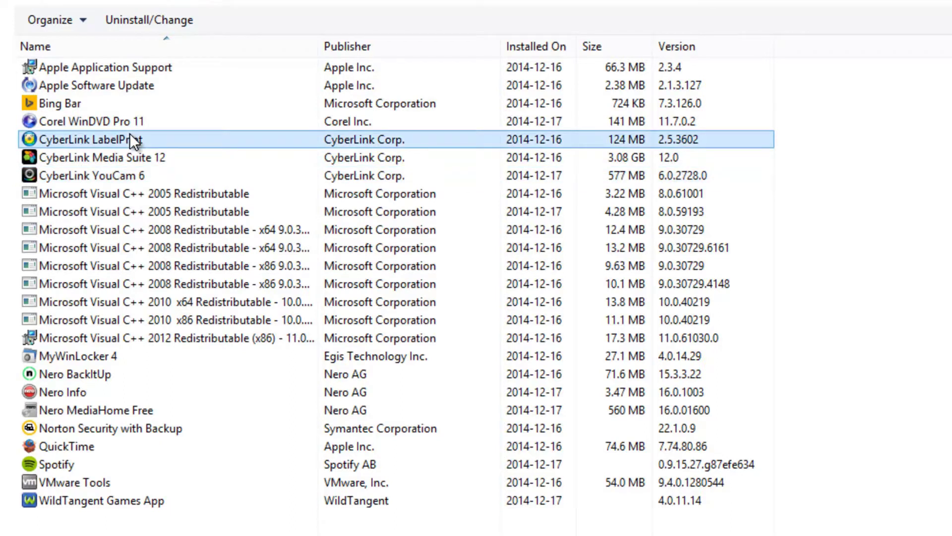
{"action": "left_click", "coordinate": [154, 173]}
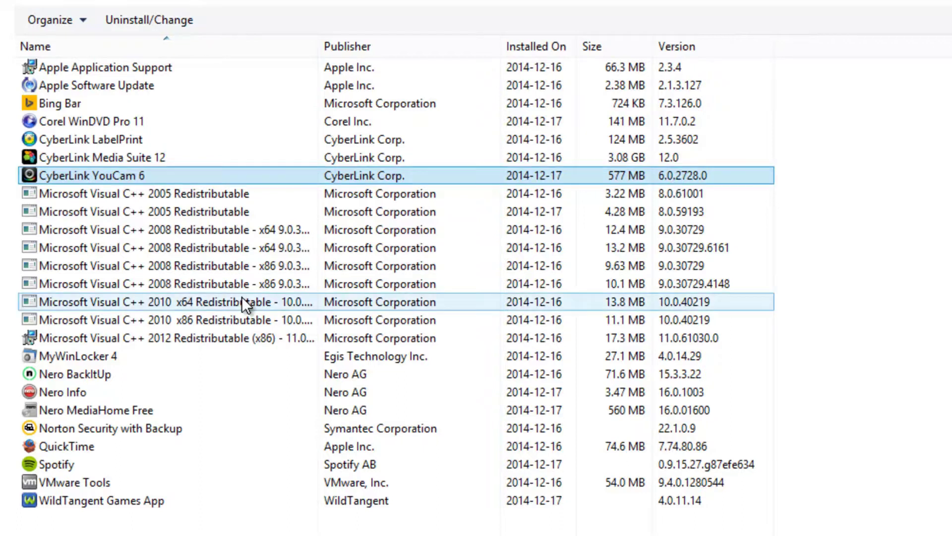
Select MyWinLocker 4, then cancel and confirm exiting the MyWinLocker password setup.
{"action": "left_click", "coordinate": [86, 358]}
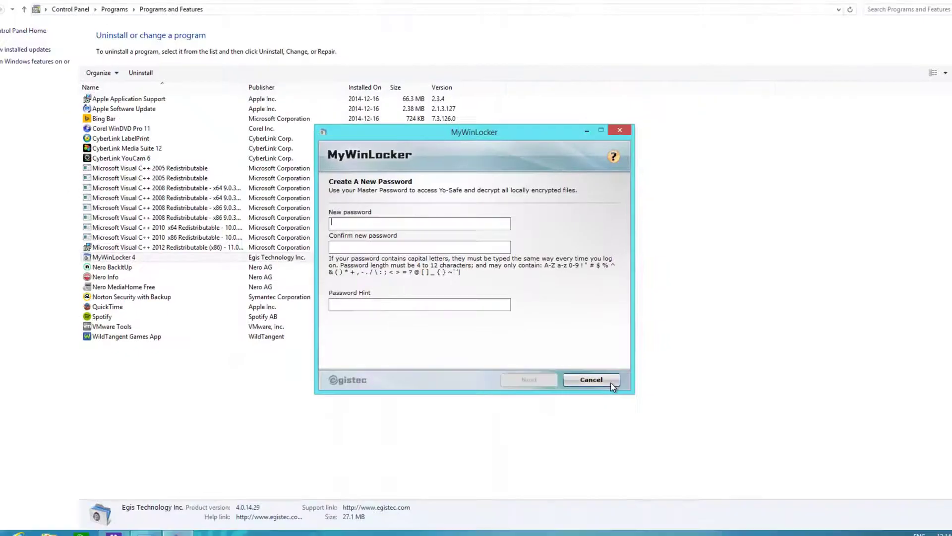
{"action": "left_click", "coordinate": [604, 375]}
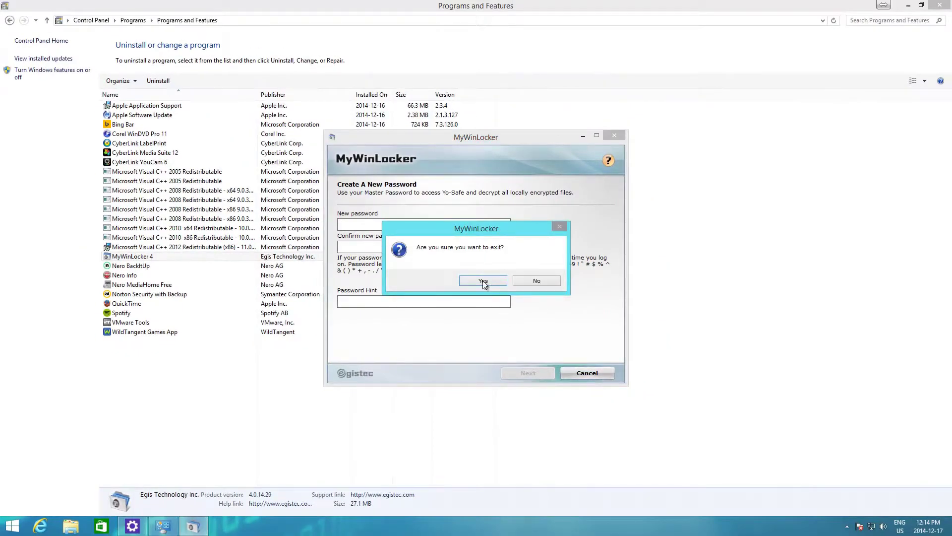
{"action": "left_click", "coordinate": [482, 282]}
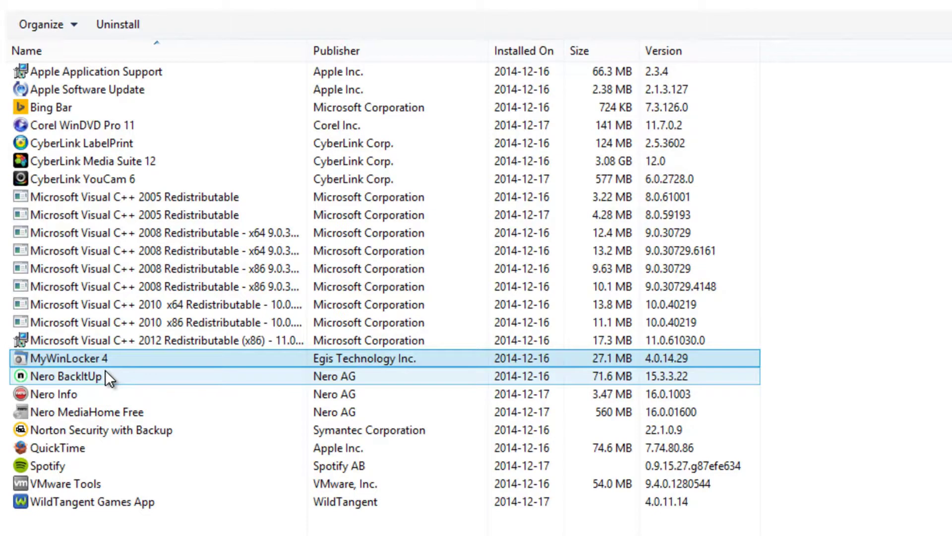
Highlight Nero BackItUp and Nero Info in turn, ending on Norton Security with Backup.
{"action": "left_click", "coordinate": [650, 375]}
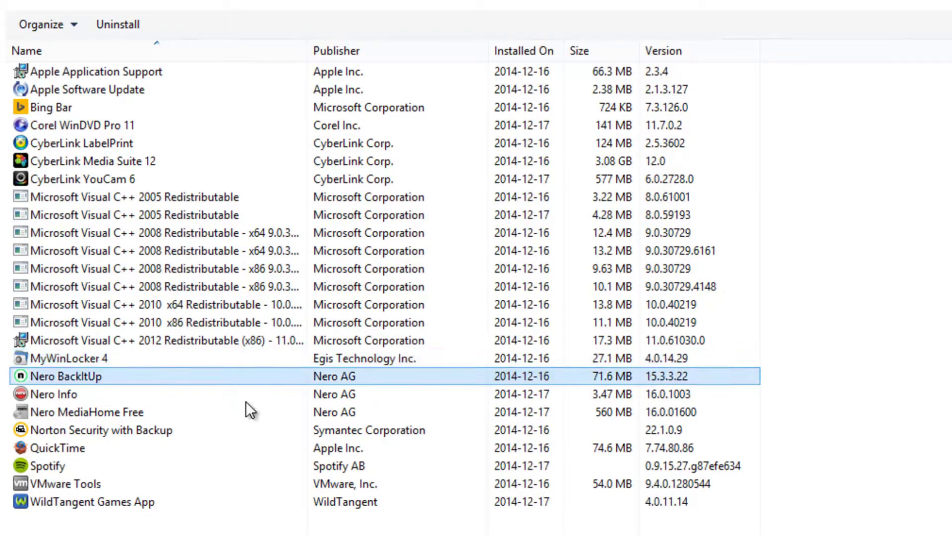
{"action": "left_click", "coordinate": [138, 394], "text": "ctrl"}
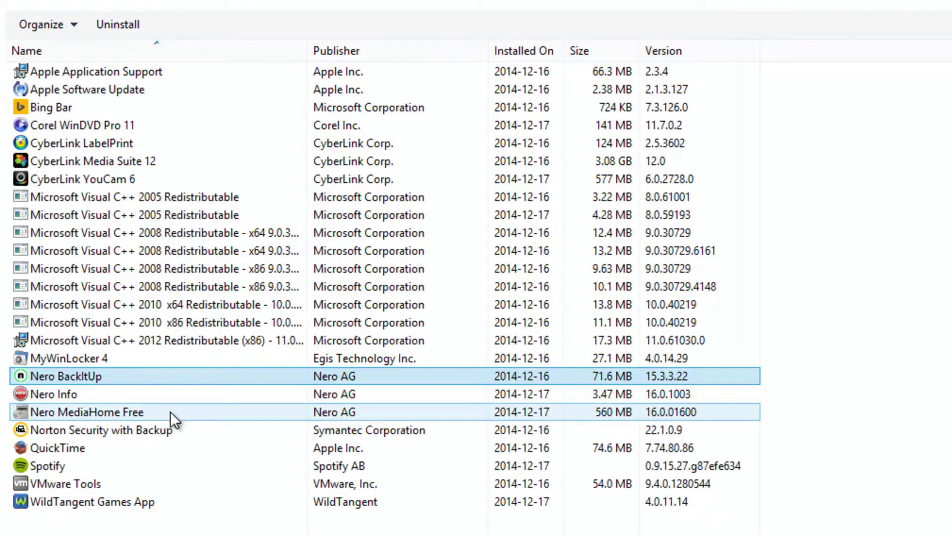
{"action": "left_click", "coordinate": [165, 399], "text": "ctrl"}
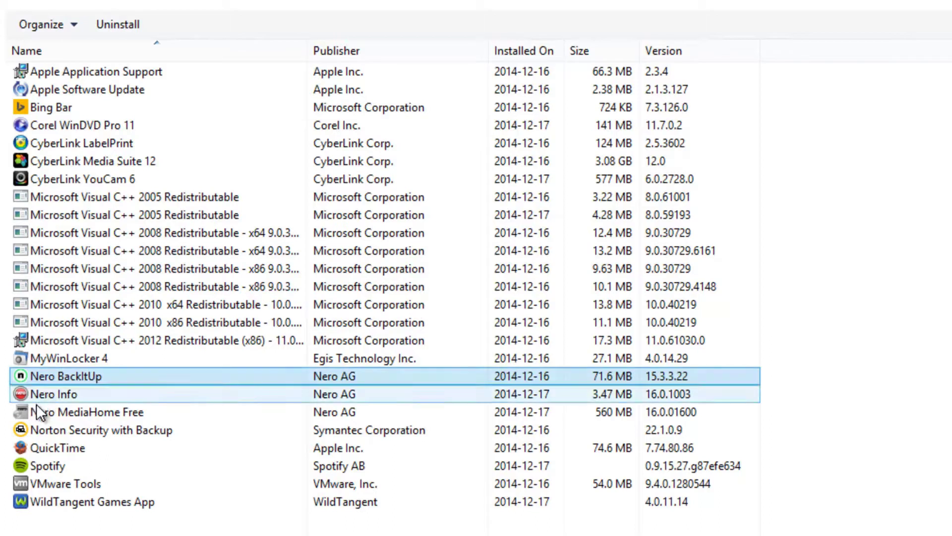
{"action": "left_click", "coordinate": [98, 398]}
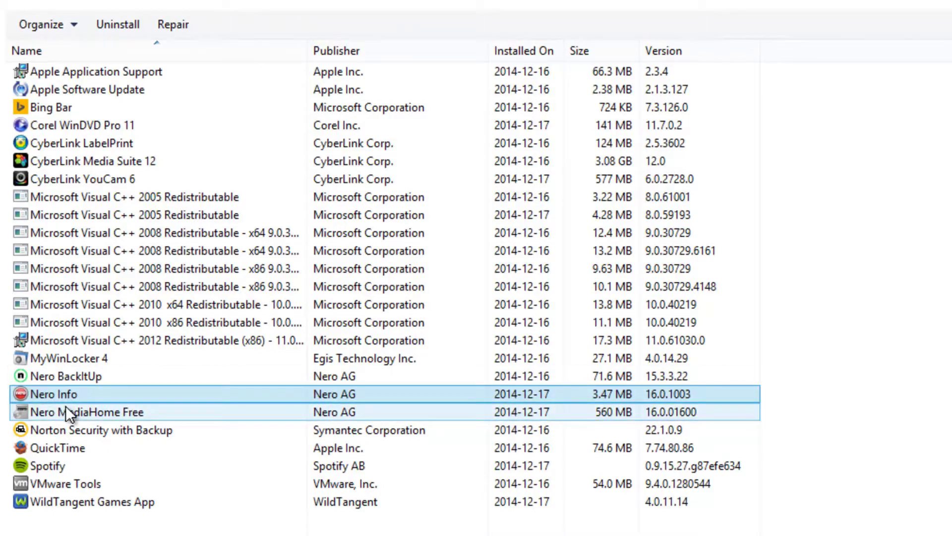
{"action": "left_click", "coordinate": [86, 371]}
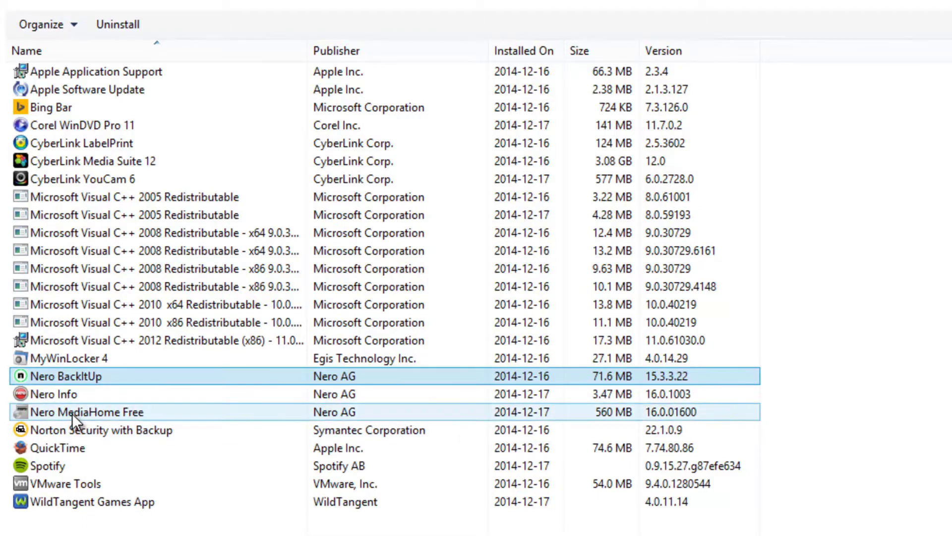
{"action": "left_click", "coordinate": [130, 434]}
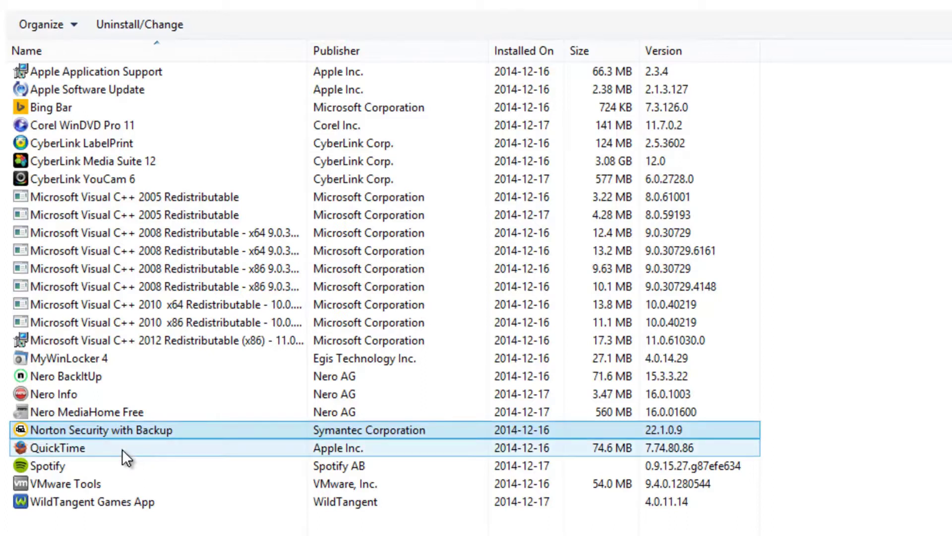
Highlight the QuickTime entry in the Programs and Features list.
{"action": "left_click", "coordinate": [187, 445]}
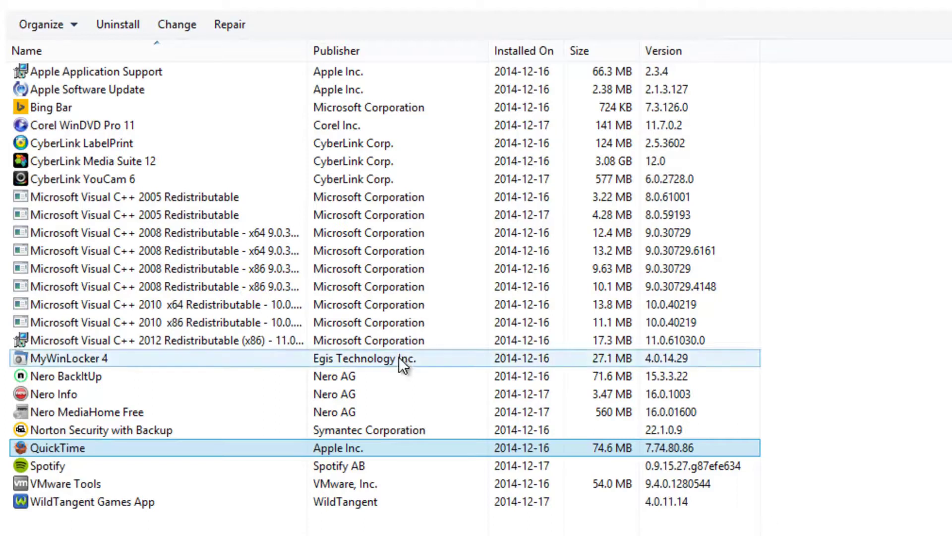
Mark Bing Bar, then Spotify, as unwanted apps in the installed programs list.
{"action": "left_click", "coordinate": [70, 106]}
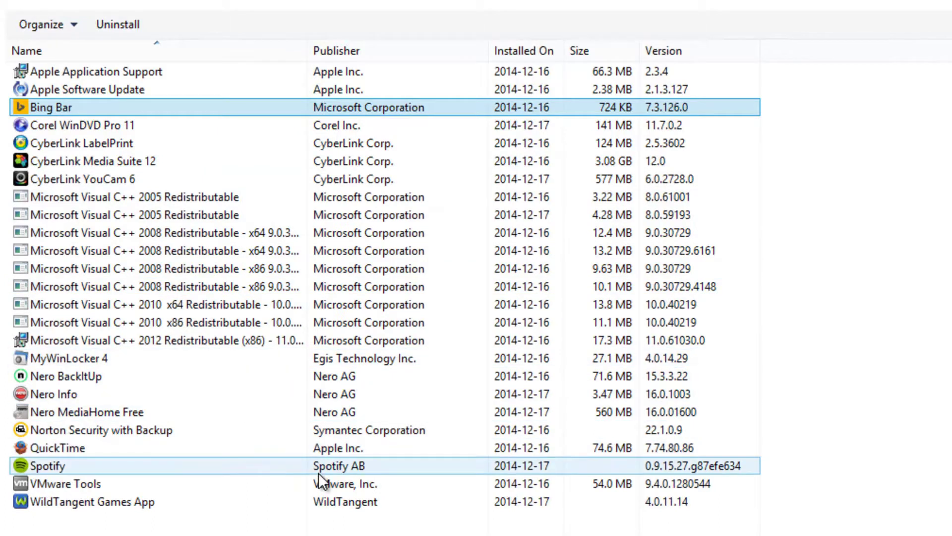
{"action": "left_click", "coordinate": [157, 465]}
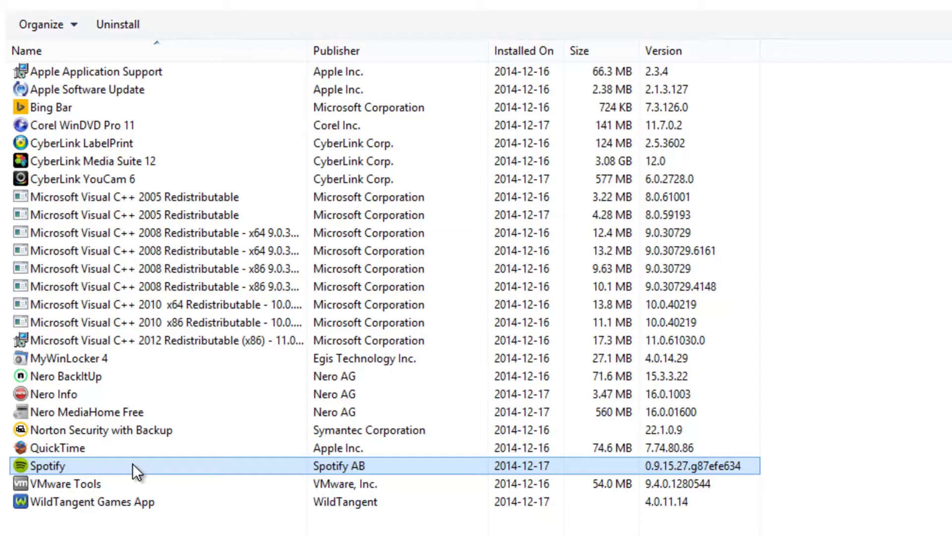
Mark WildTangent Games App as another unwanted app alongside Spotify.
{"action": "left_click", "coordinate": [131, 510]}
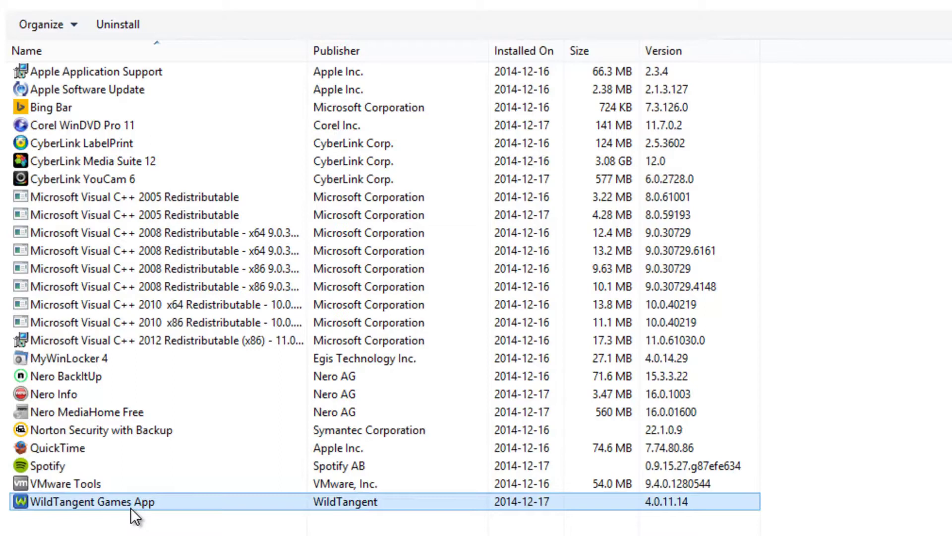